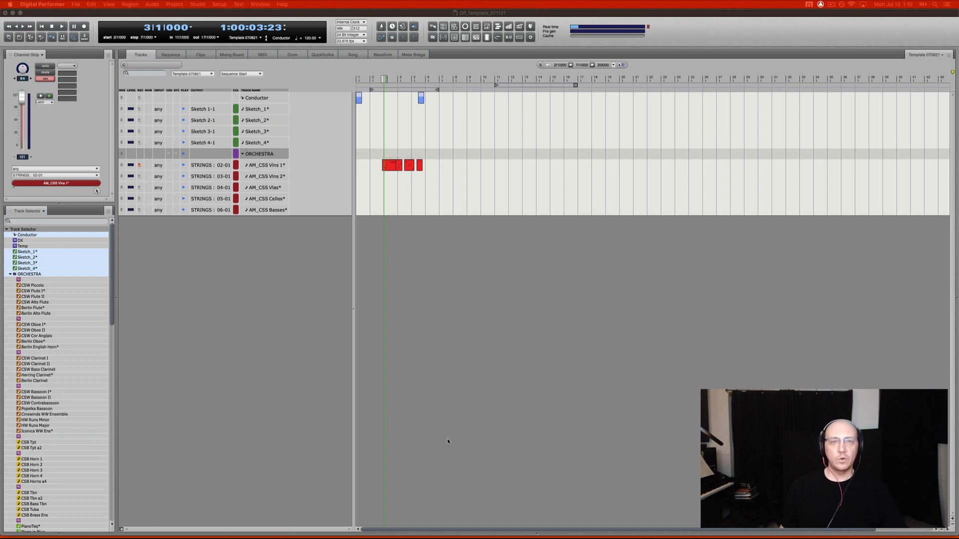
Play the first violins phrase on the AM_CSS Vlns 1 track and stop playback after its last region.
{"action": "left_click", "coordinate": [389, 15]}
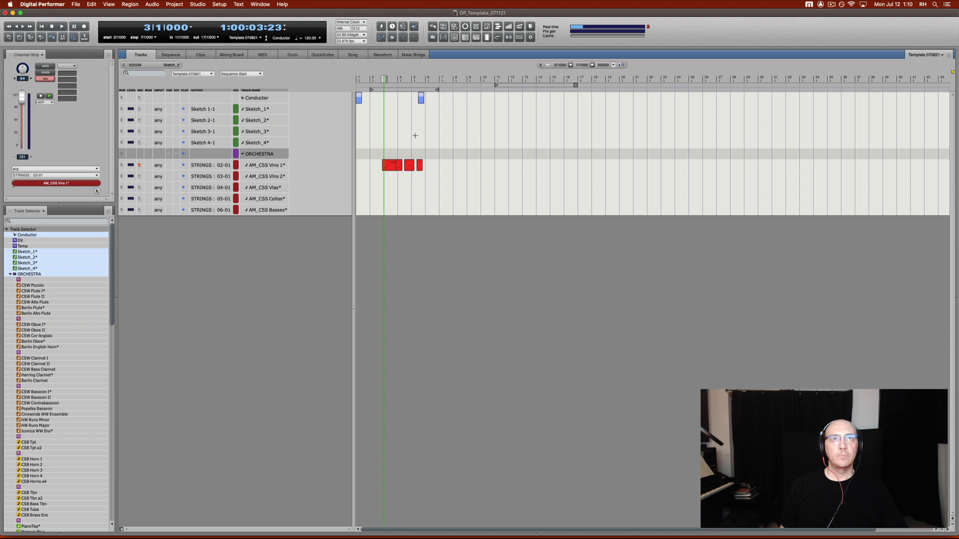
{"action": "key", "text": "space"}
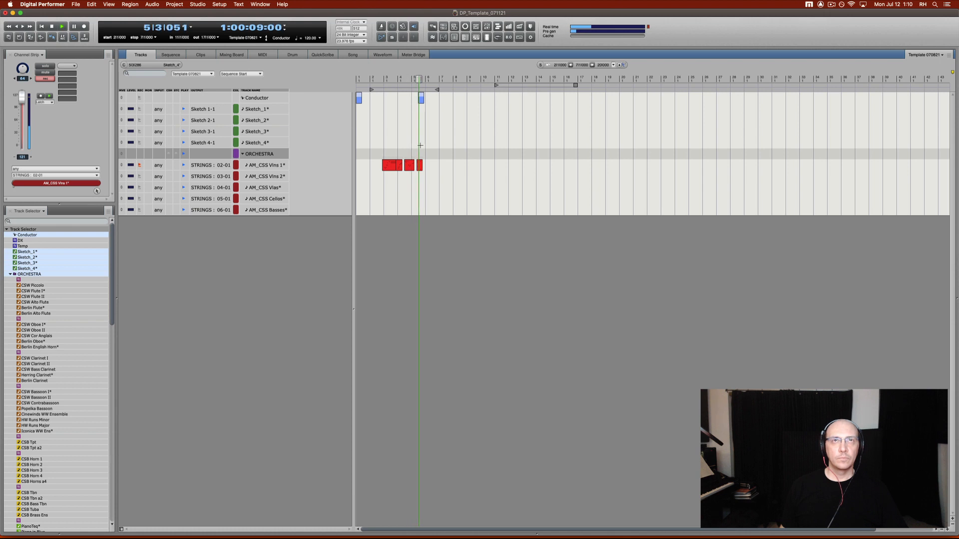
{"action": "key", "text": "space"}
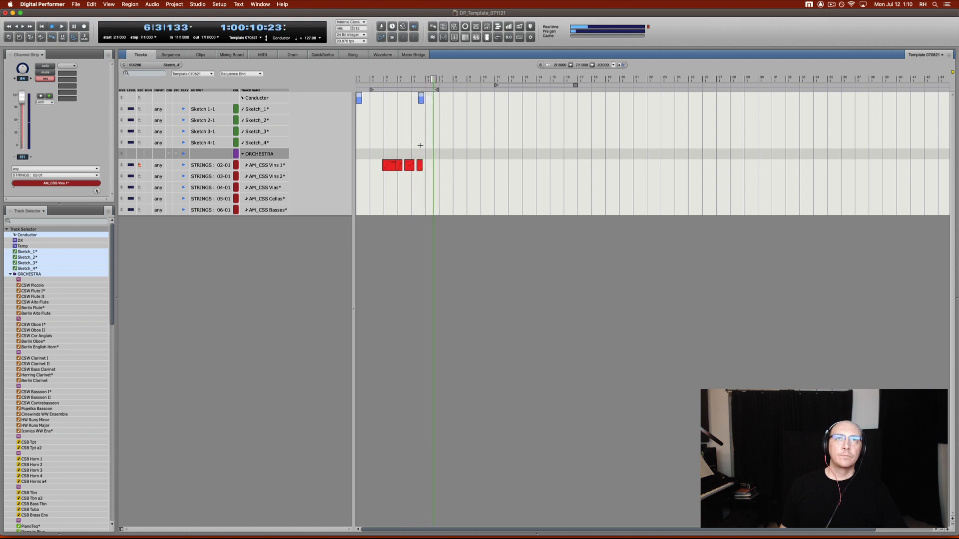
Open the AM_CSS Vlns 1 regions in the MIDI Editor, deselect the notes and cue playback just before the first note.
{"action": "left_click_drag", "start_coordinate": [451, 165], "coordinate": [383, 166]}
{"action": "key", "text": "shift+g"}
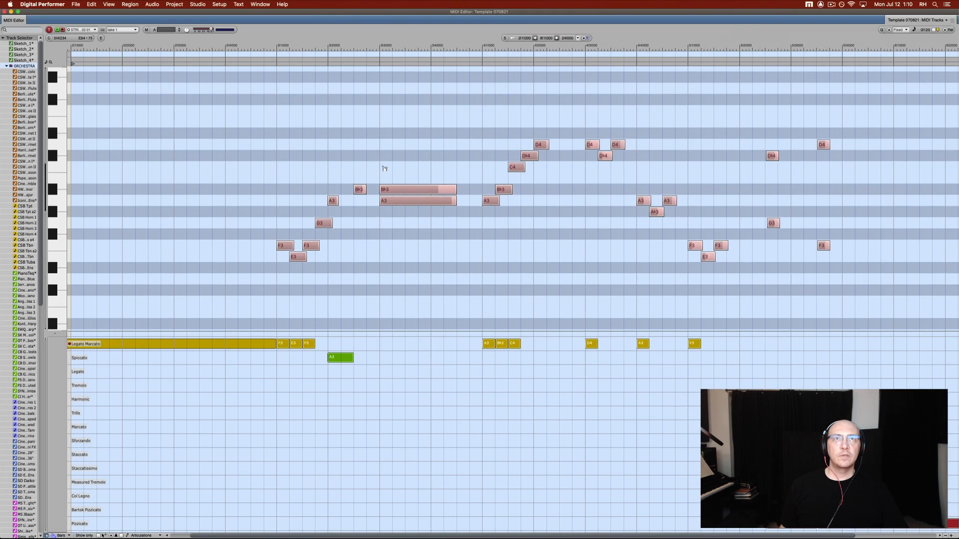
{"action": "left_click", "coordinate": [364, 135]}
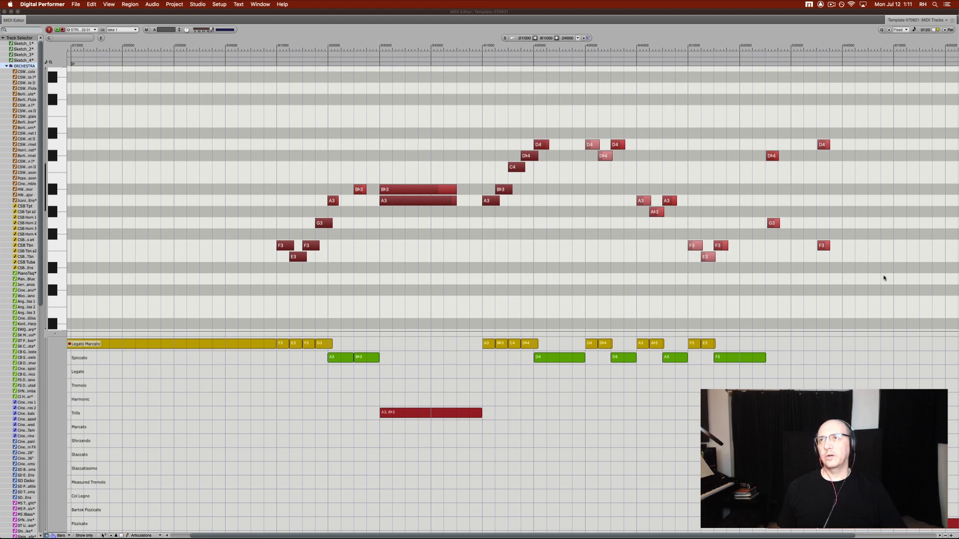
{"action": "left_click", "coordinate": [251, 45]}
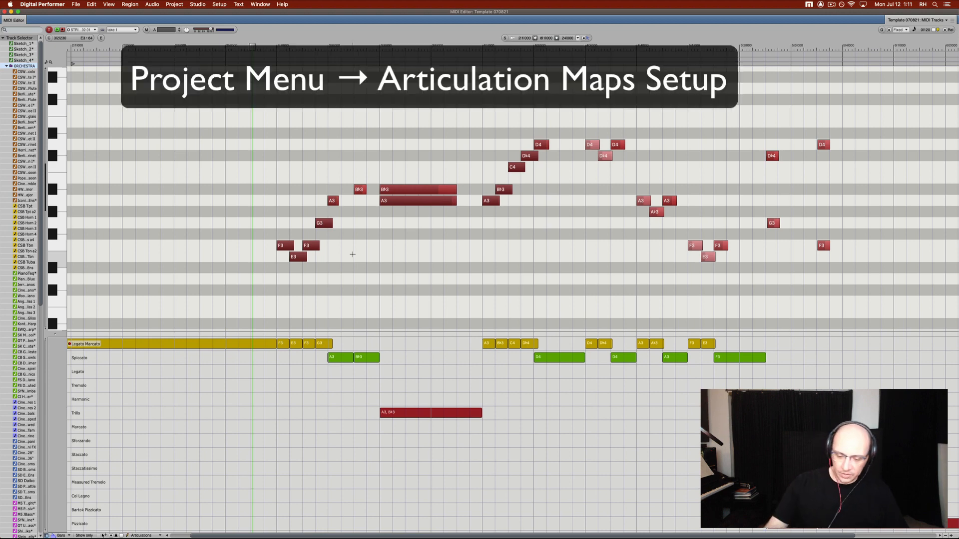
Bring up the Articulation Map Setup showing the CSS map and place its window below the violin notes.
{"action": "key", "text": "alt+shift+a"}
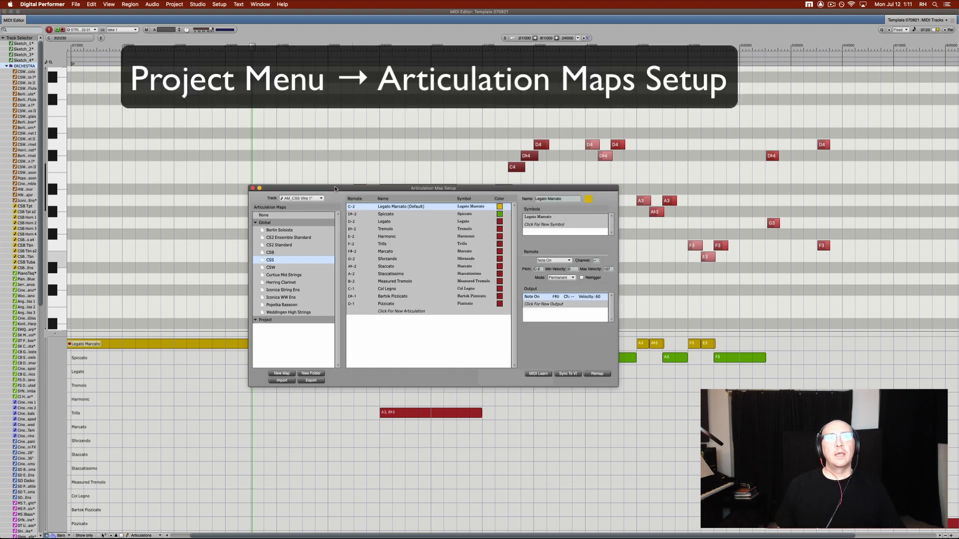
{"action": "left_click_drag", "start_coordinate": [335, 188], "coordinate": [421, 121]}
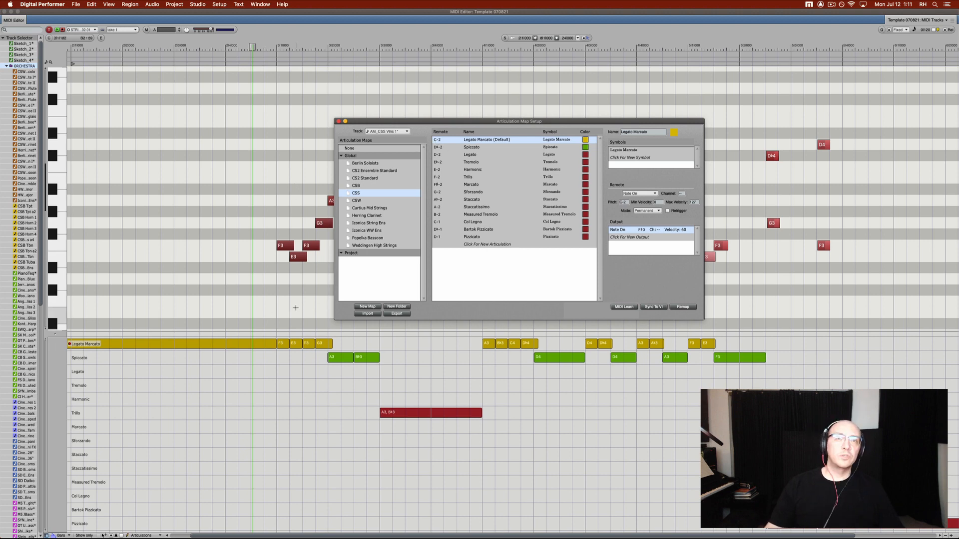
{"action": "scroll", "coordinate": [285, 306], "scroll_direction": "down", "scroll_amount": 5}
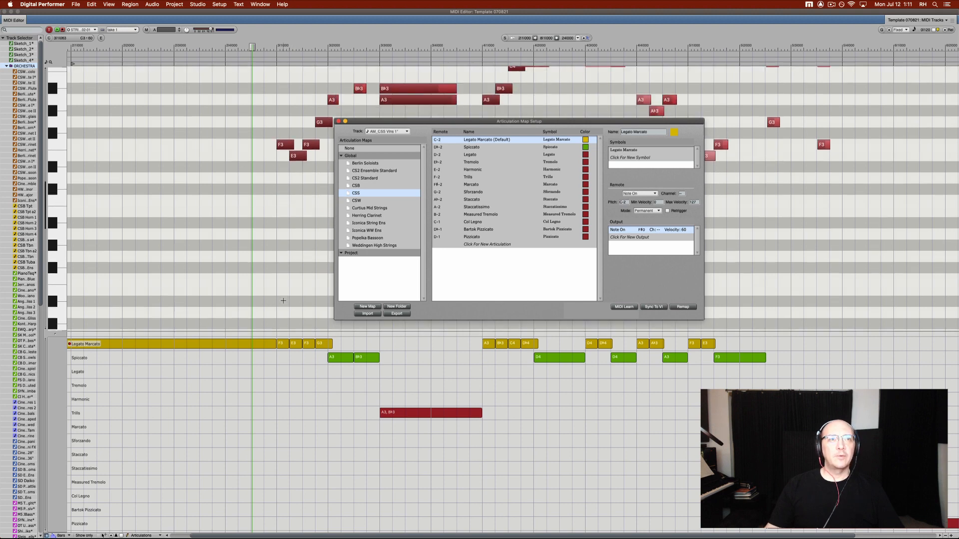
{"action": "scroll", "coordinate": [284, 300], "scroll_direction": "up", "scroll_amount": 5}
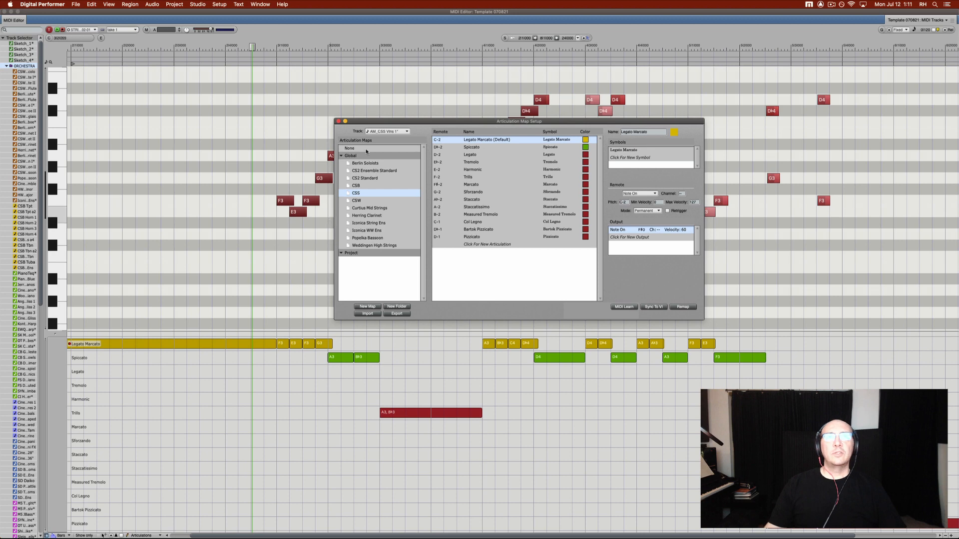
{"action": "left_click_drag", "start_coordinate": [376, 126], "coordinate": [401, 215]}
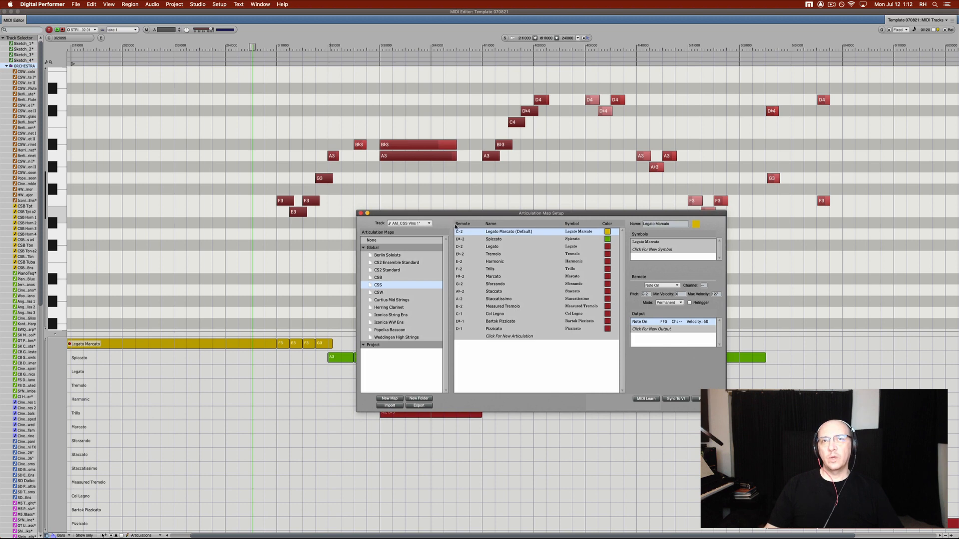
{"action": "left_click_drag", "start_coordinate": [475, 214], "coordinate": [253, 253]}
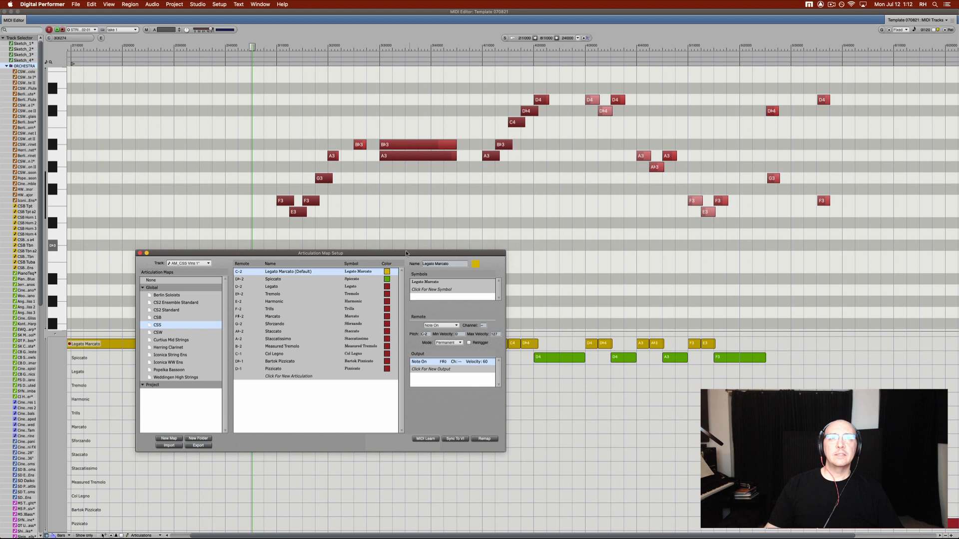
{"action": "left_click_drag", "start_coordinate": [407, 253], "coordinate": [368, 272]}
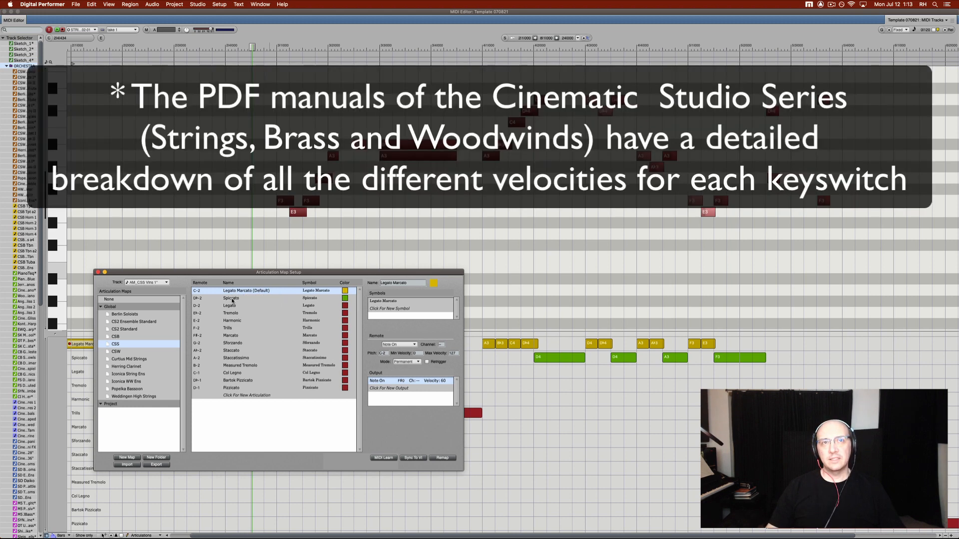
Compare the Staccato and Spiccato outputs in the CSS map, check the Staccato patch in Vienna Ensemble Pro, and close the map setup.
{"action": "left_click", "coordinate": [231, 352]}
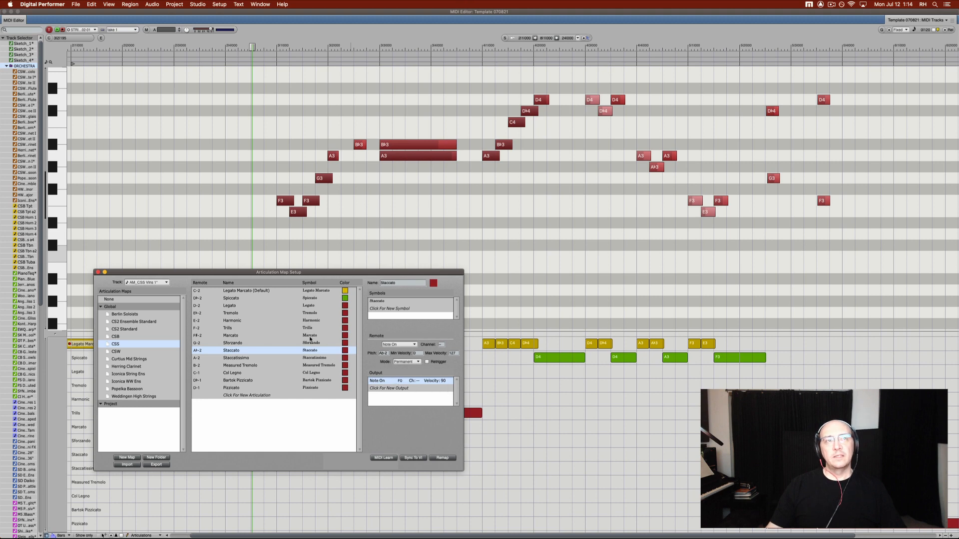
{"action": "left_click", "coordinate": [227, 298]}
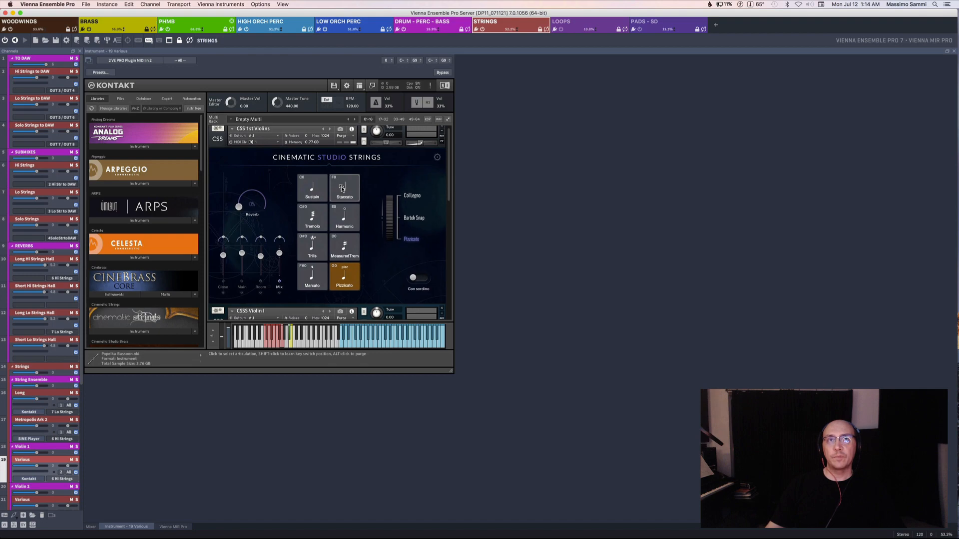
{"action": "left_click", "coordinate": [342, 187]}
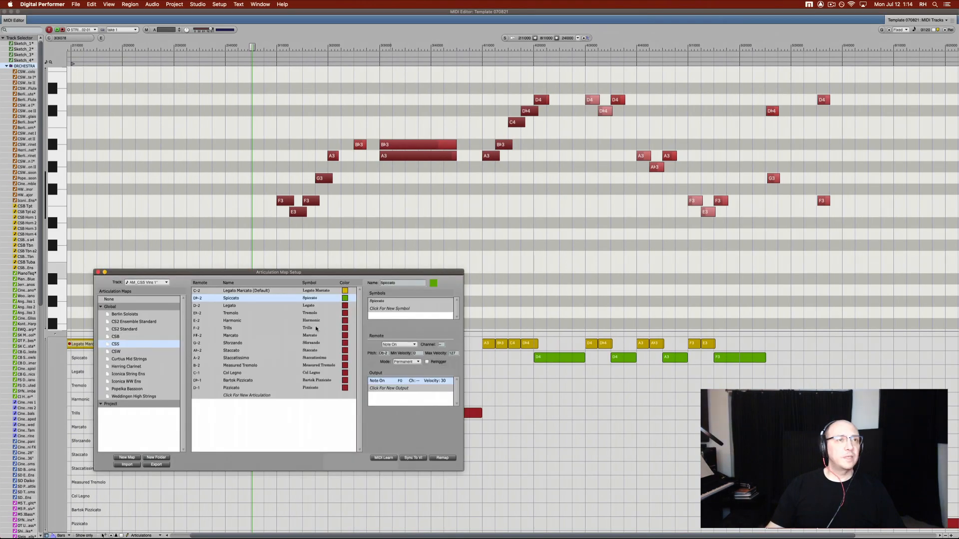
{"action": "left_click", "coordinate": [227, 351]}
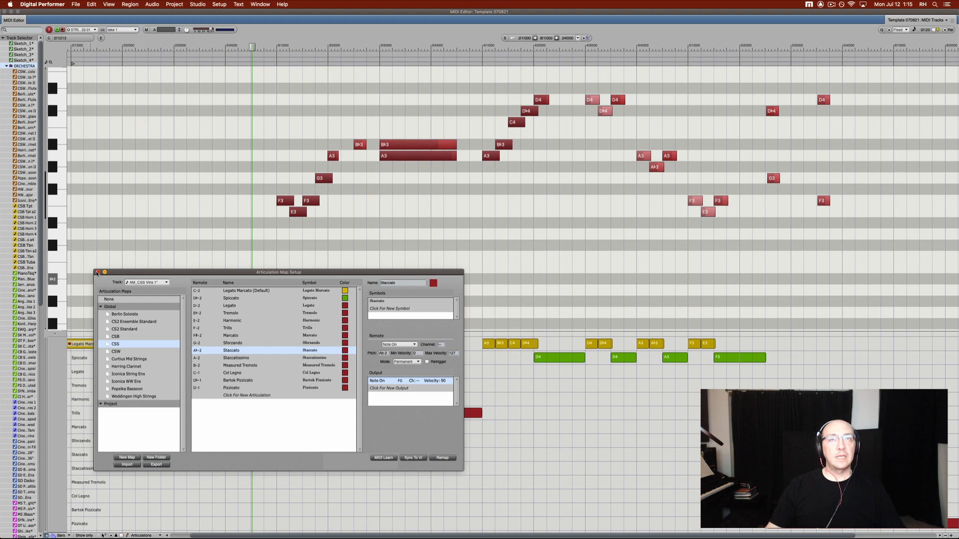
{"action": "left_click", "coordinate": [98, 272]}
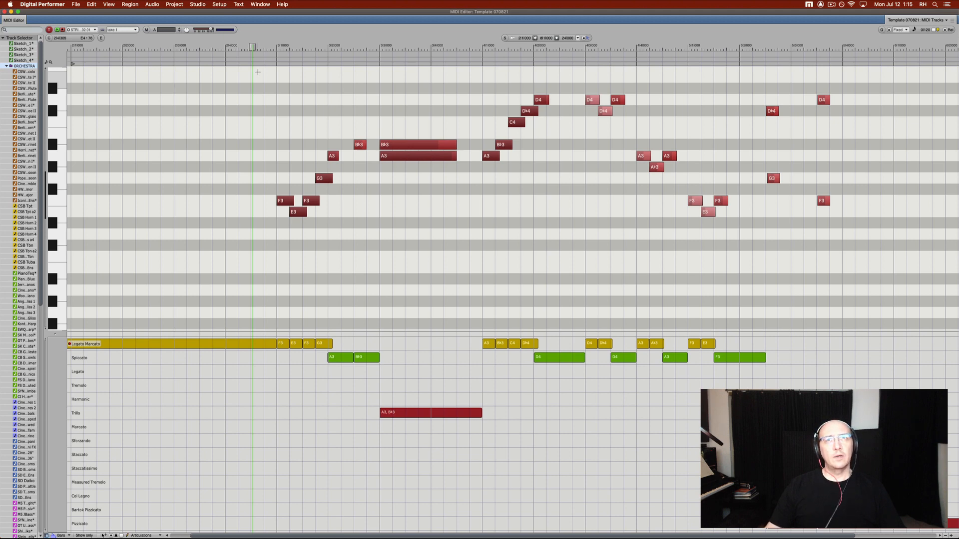
Set all notes before the last two chords to the Legato Marcato (Default) articulation.
{"action": "left_click_drag", "start_coordinate": [252, 71], "coordinate": [736, 291]}
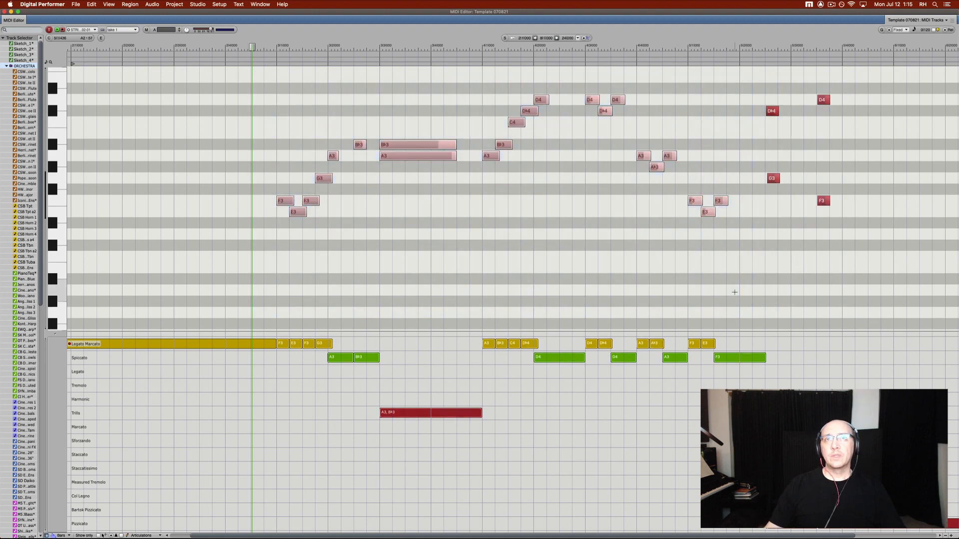
{"action": "key", "text": "alt+super+a"}
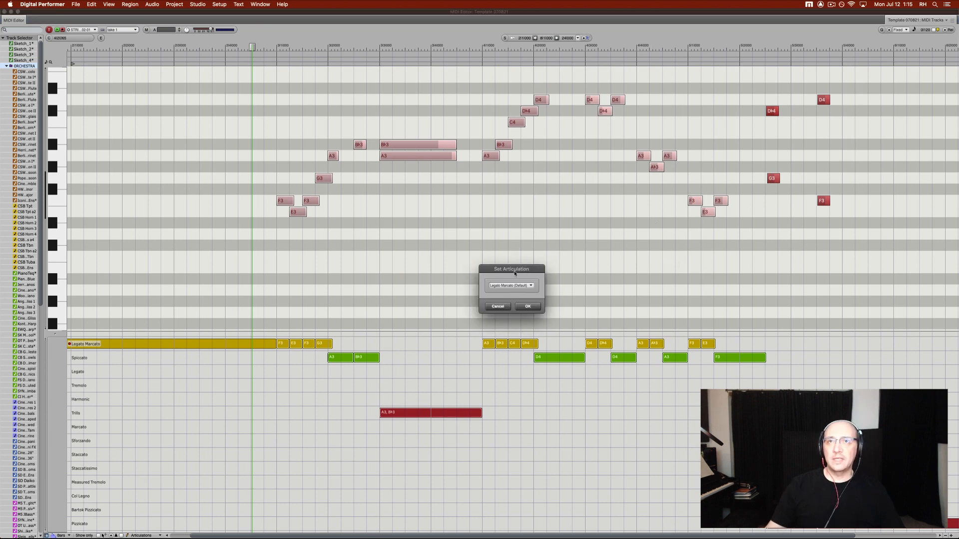
{"action": "left_click", "coordinate": [513, 287]}
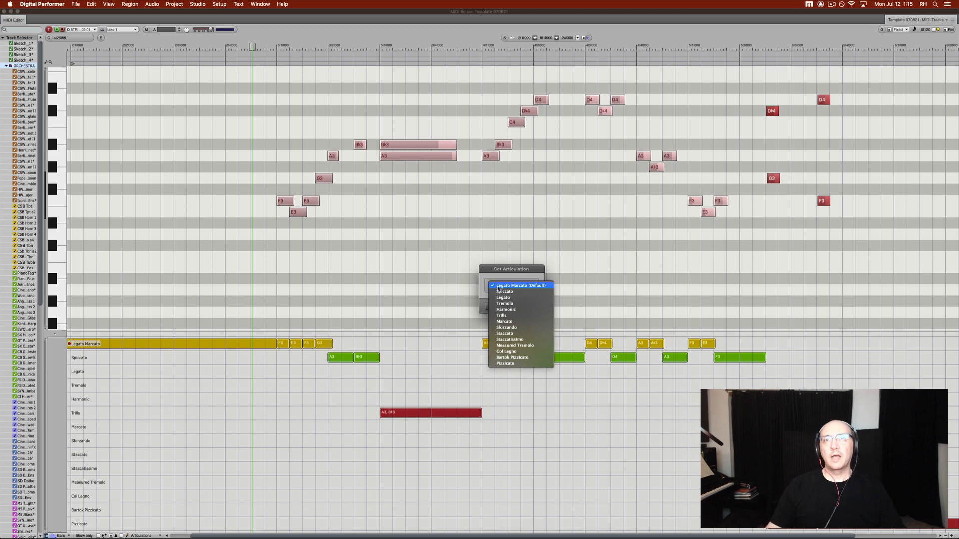
{"action": "left_click", "coordinate": [499, 287]}
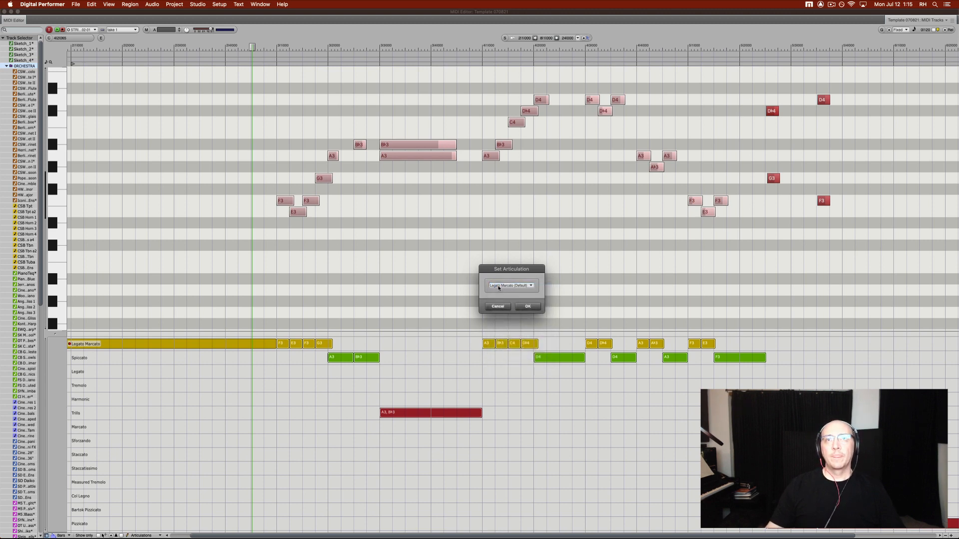
{"action": "left_click", "coordinate": [528, 307]}
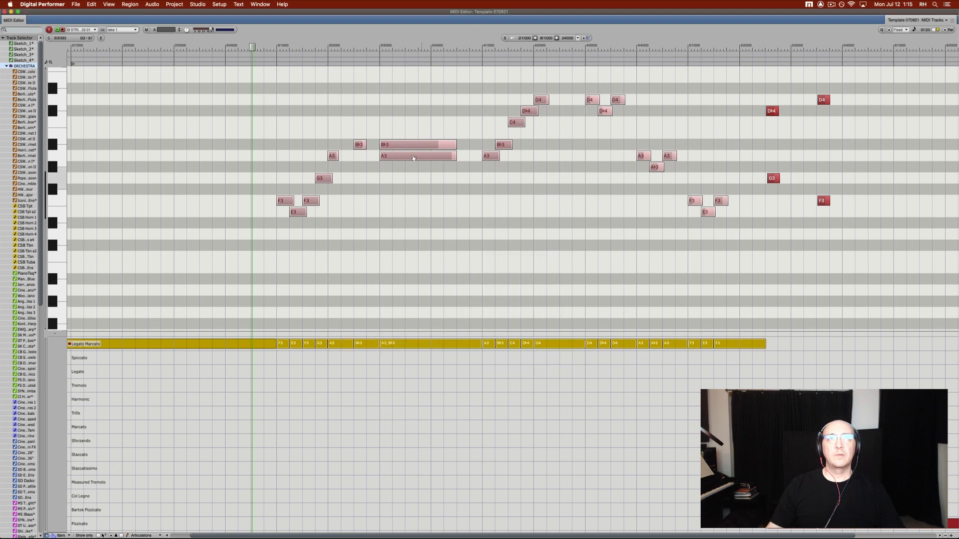
Assign the Spiccato articulation to the short notes ending the legato groups: A3, B♭3, D4, D4, A3 and F3.
{"action": "left_click_drag", "start_coordinate": [292, 85], "coordinate": [364, 162]}
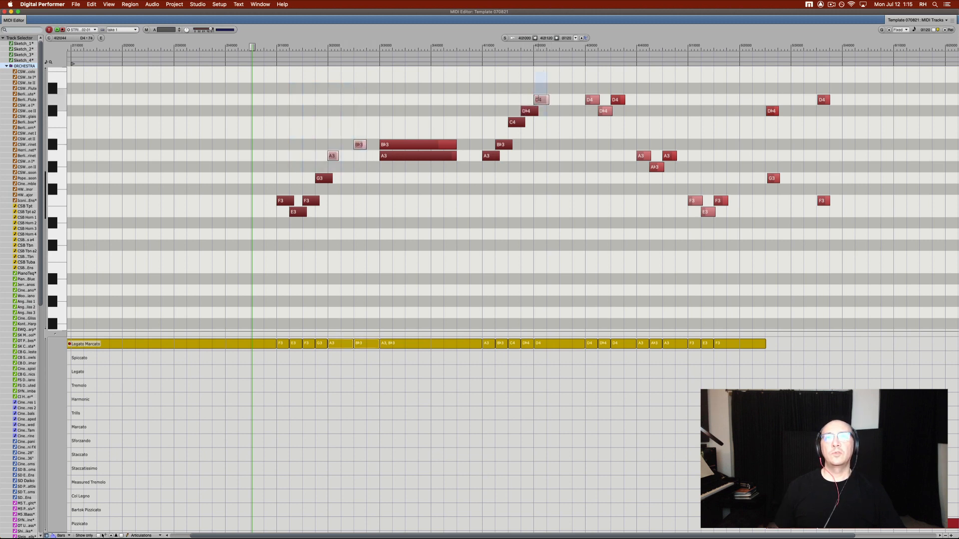
{"action": "left_click", "coordinate": [542, 100], "text": "shift"}
{"action": "left_click", "coordinate": [617, 100], "text": "shift"}
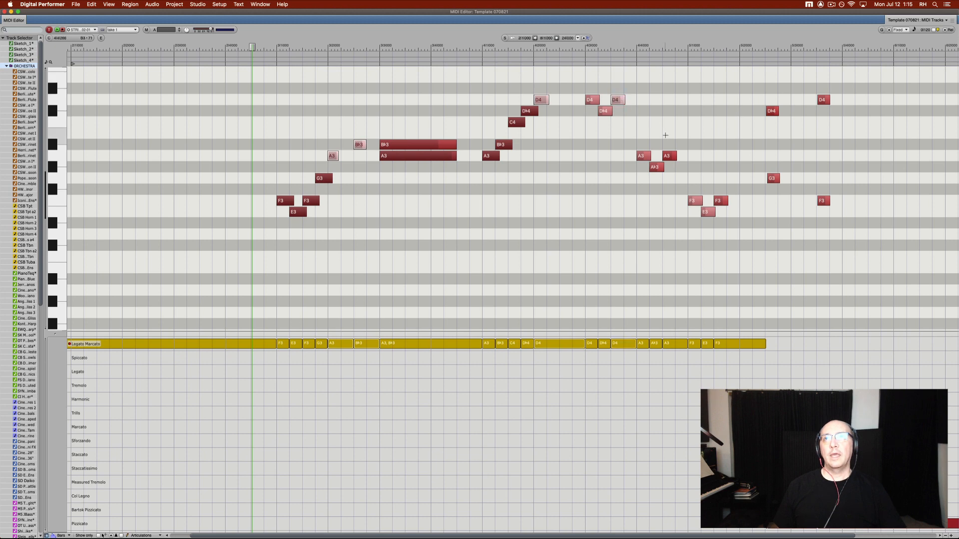
{"action": "left_click", "coordinate": [655, 167], "text": "shift"}
{"action": "left_click", "coordinate": [669, 156], "text": "shift"}
{"action": "left_click", "coordinate": [655, 168], "text": "shift"}
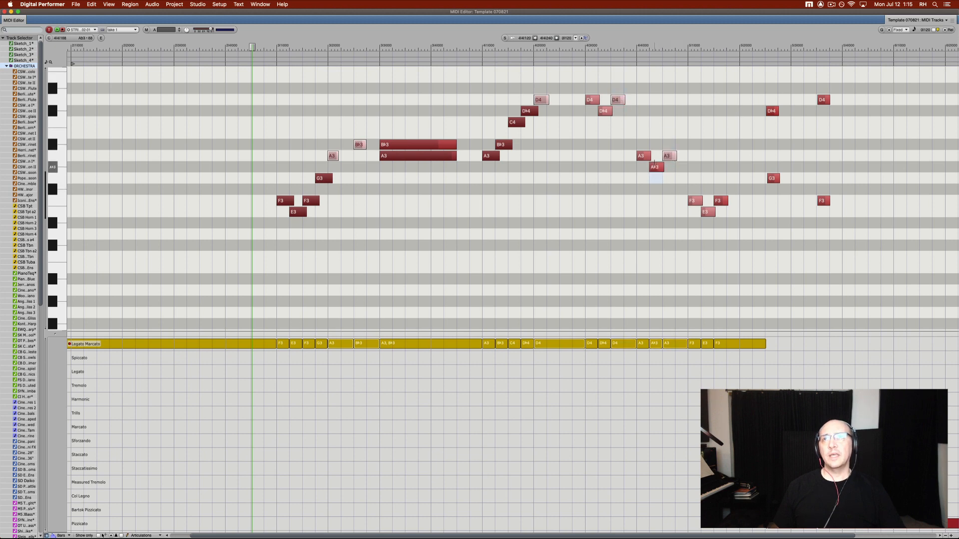
{"action": "left_click", "coordinate": [720, 200], "text": "shift"}
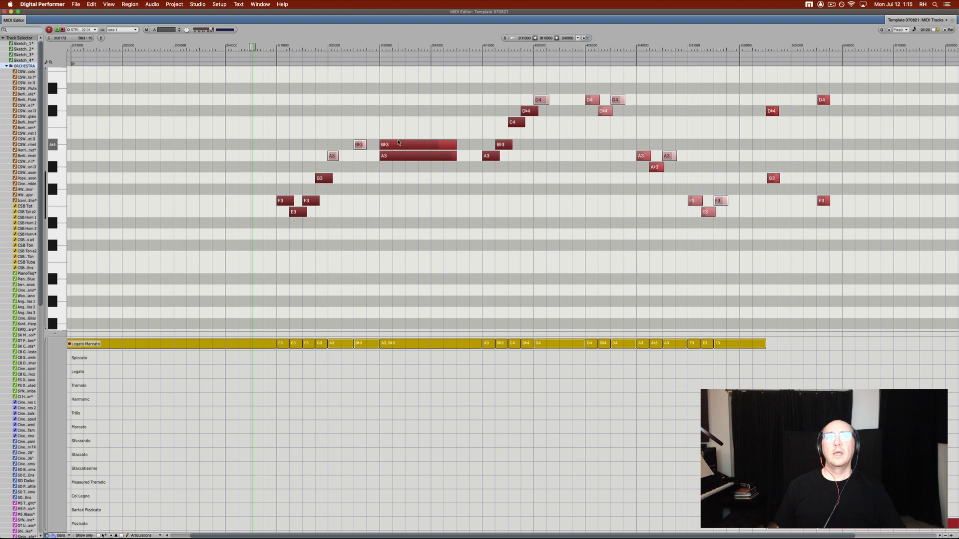
{"action": "key", "text": "ctrl+a"}
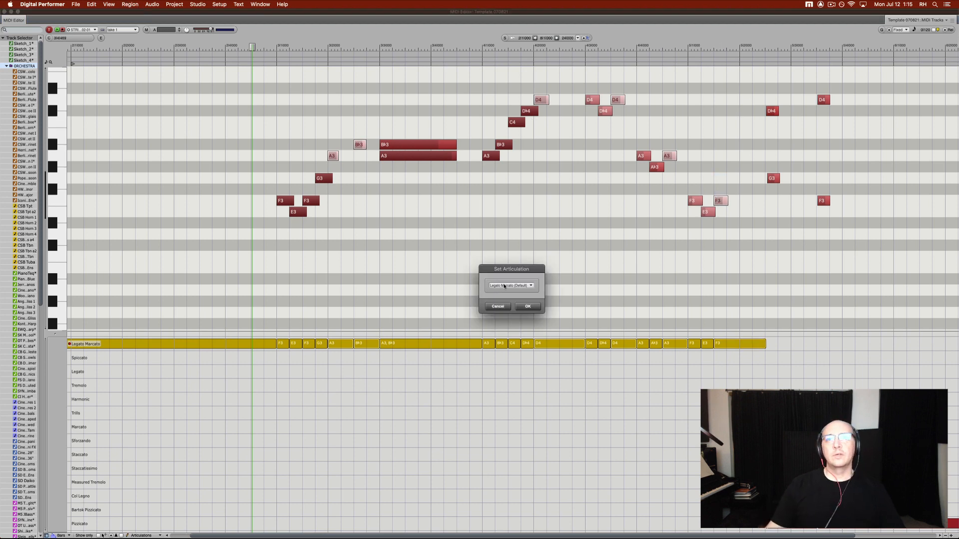
{"action": "left_click", "coordinate": [505, 286]}
{"action": "left_click", "coordinate": [506, 293]}
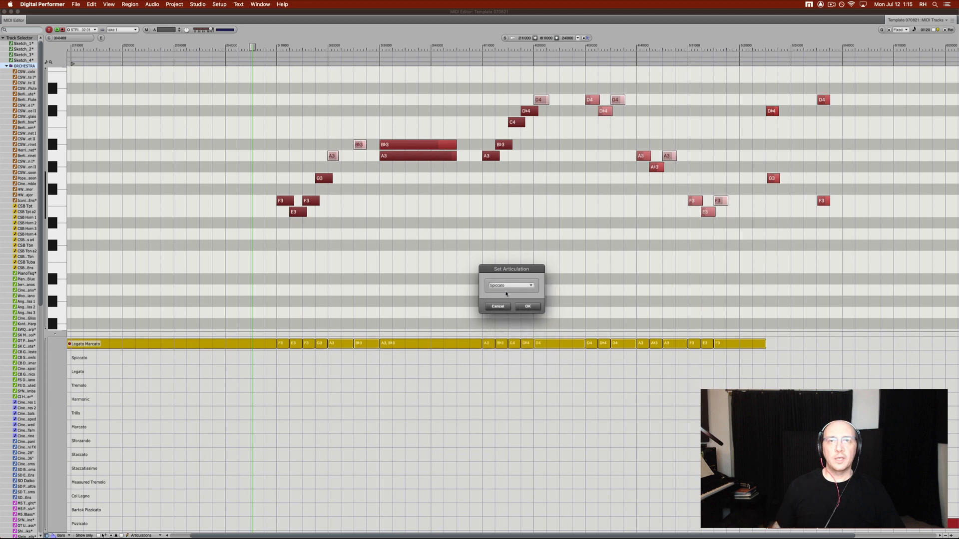
{"action": "left_click", "coordinate": [527, 306]}
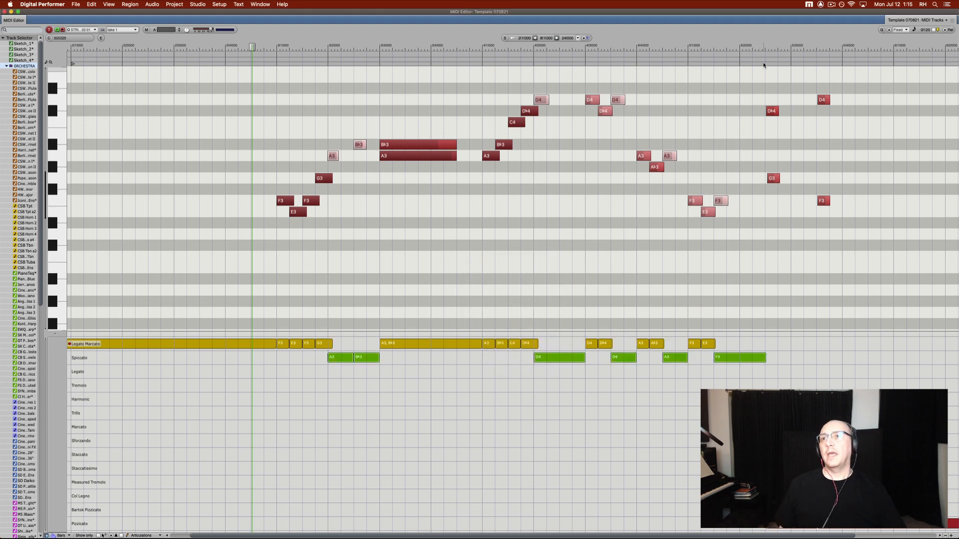
Select the time range of the last two chords and review the track's velocity, volume and modulation data.
{"action": "left_click_drag", "start_coordinate": [765, 63], "coordinate": [829, 64]}
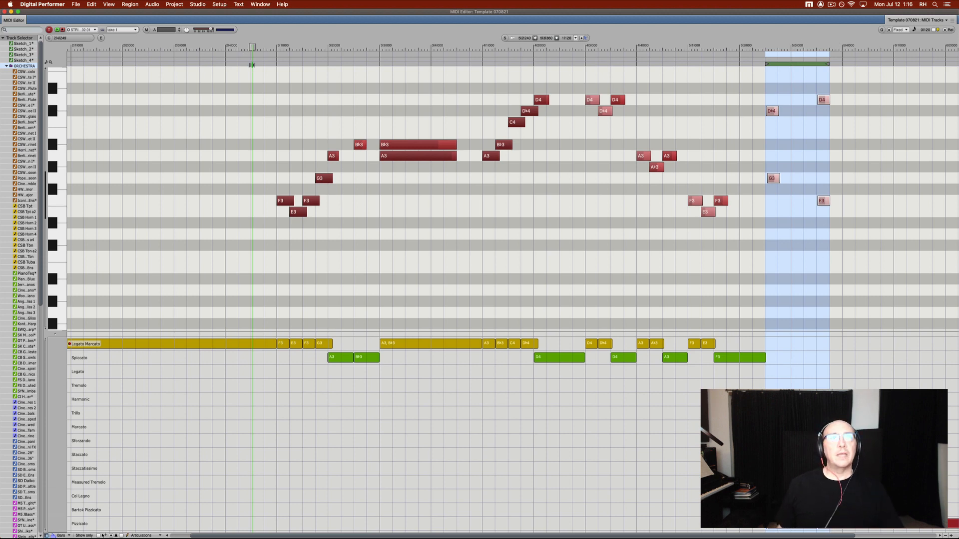
{"action": "key", "text": "v"}
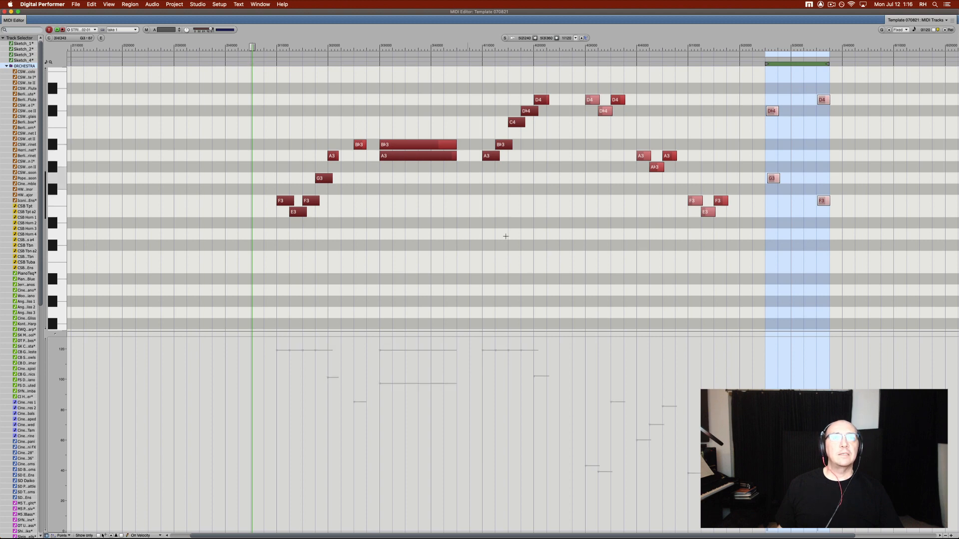
{"action": "key", "text": "m"}
{"action": "key", "text": "v"}
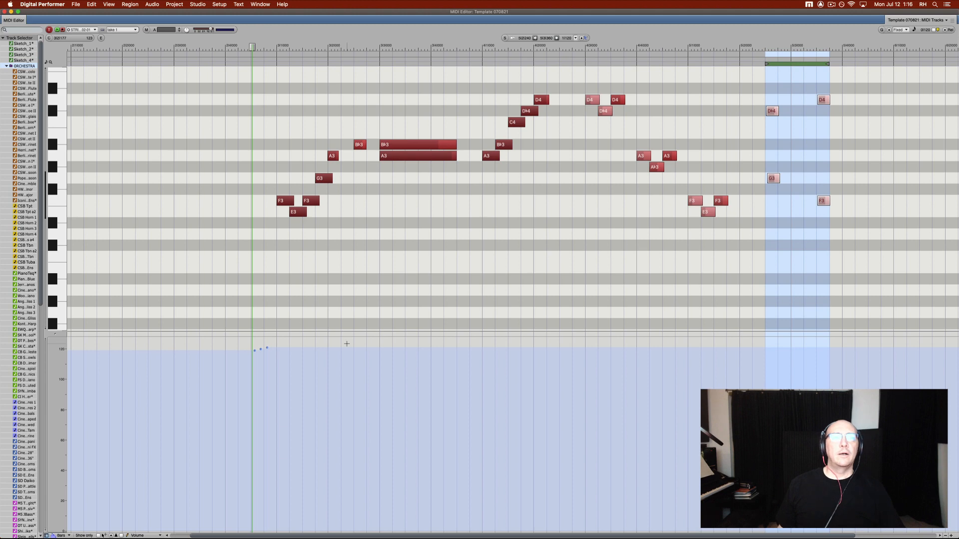
{"action": "key", "text": "ctrl+m"}
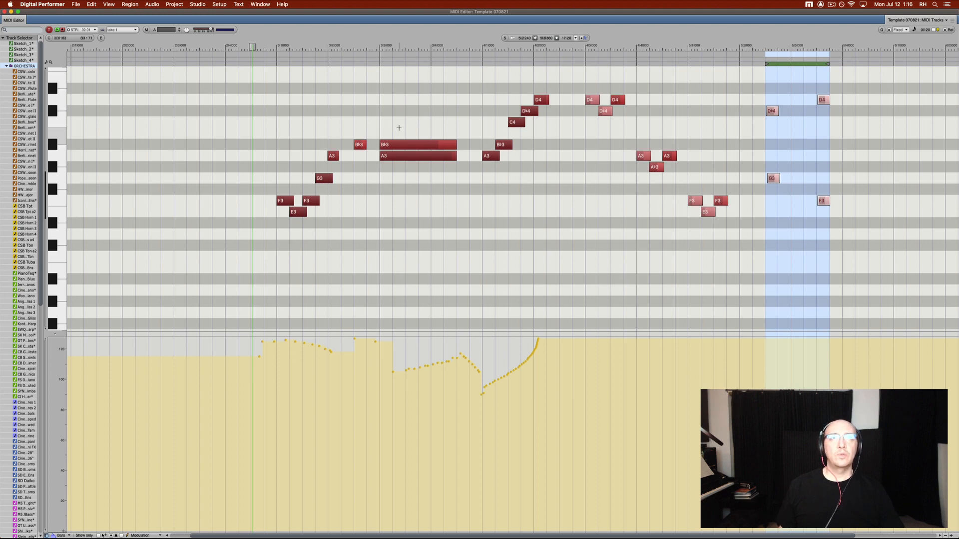
{"action": "key", "text": "Down"}
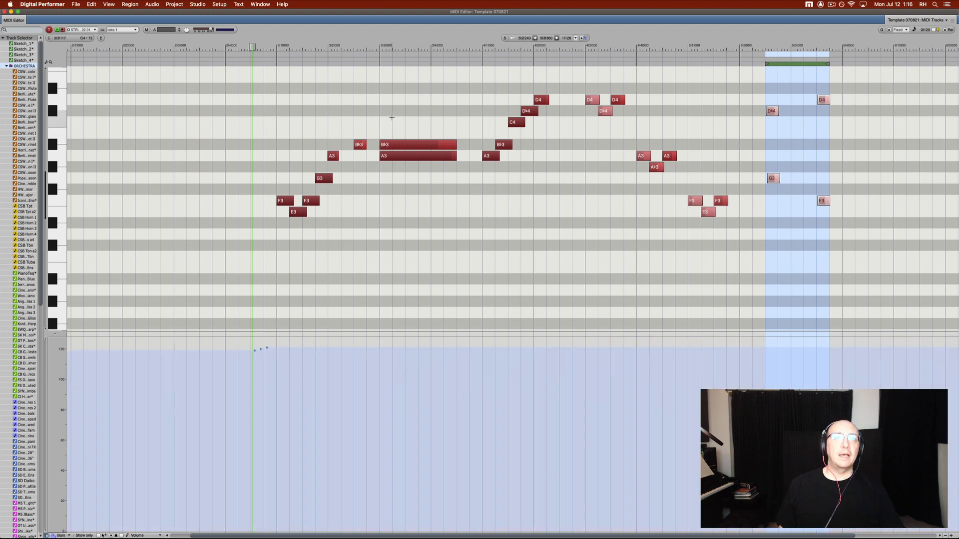
Assign the Trills articulation to the long overlapping A3 and B♭3 notes.
{"action": "key", "text": "Down"}
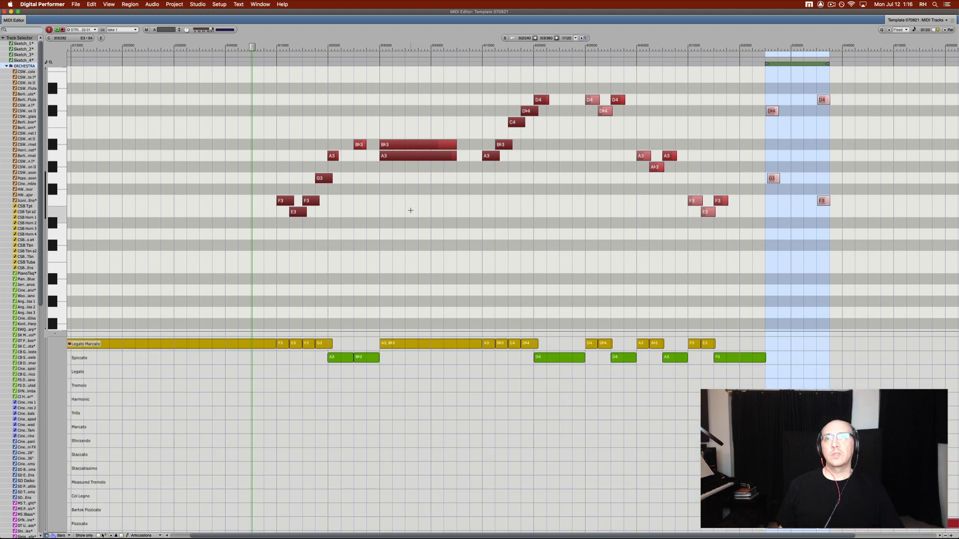
{"action": "left_click_drag", "start_coordinate": [437, 111], "coordinate": [429, 194]}
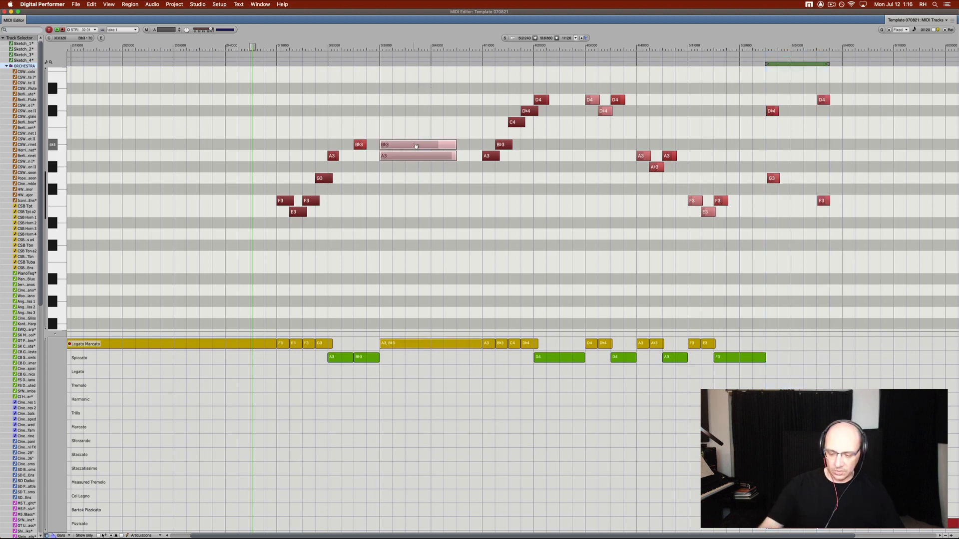
{"action": "key", "text": "ctrl+alt+a"}
{"action": "left_click", "coordinate": [497, 283]}
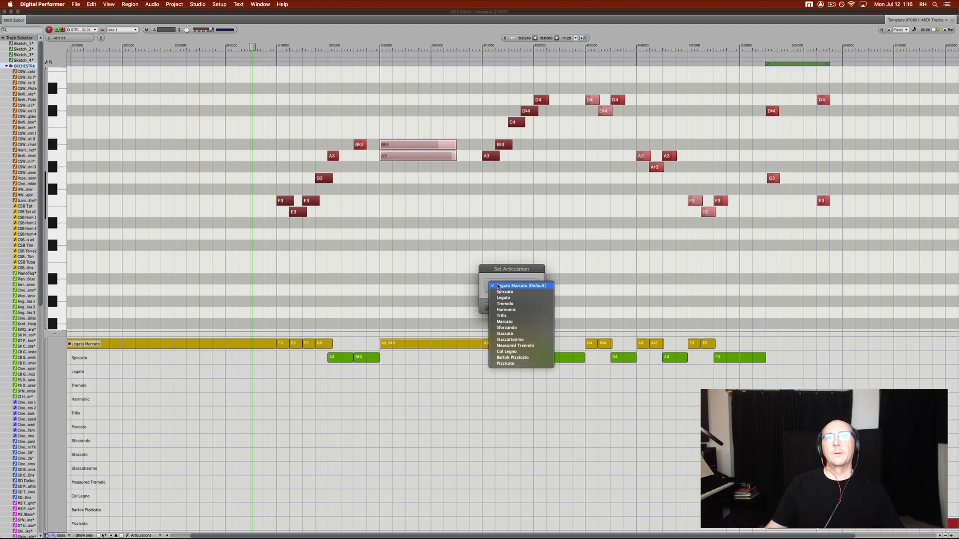
{"action": "left_click", "coordinate": [502, 316]}
{"action": "key", "text": "Return"}
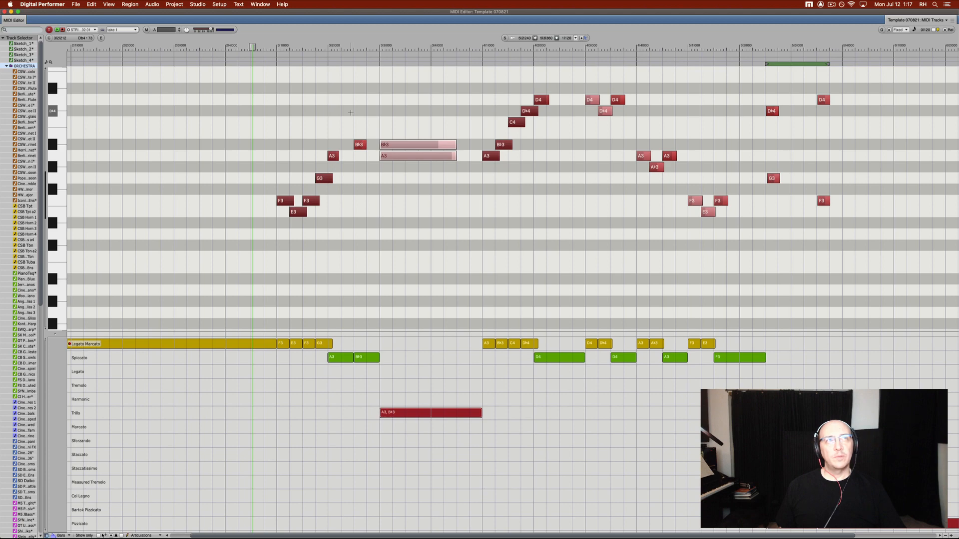
Look at the tracks overview with the oboe and flute track groups shown in turn, and return to the first violins' MIDI editor.
{"action": "key", "text": "ctrl+Left"}
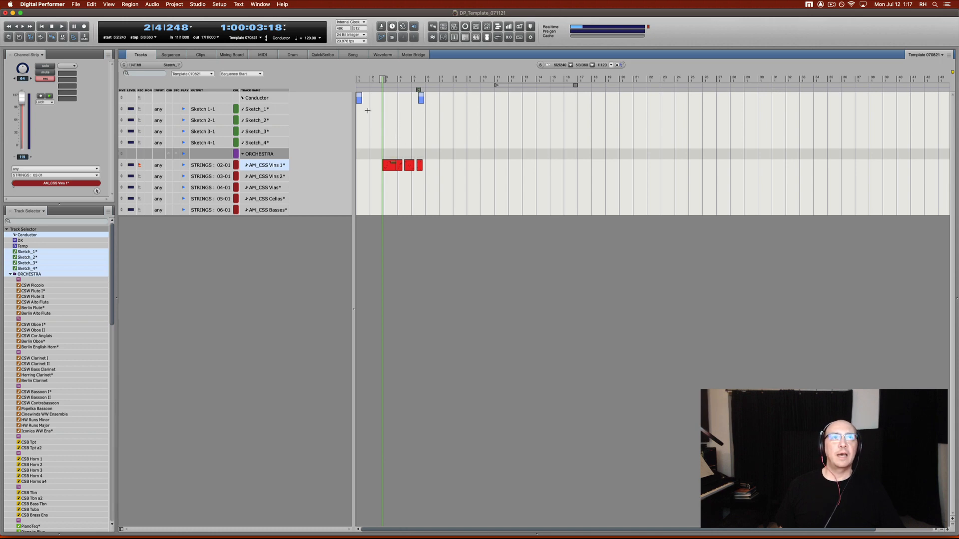
{"action": "double_click", "coordinate": [393, 168]}
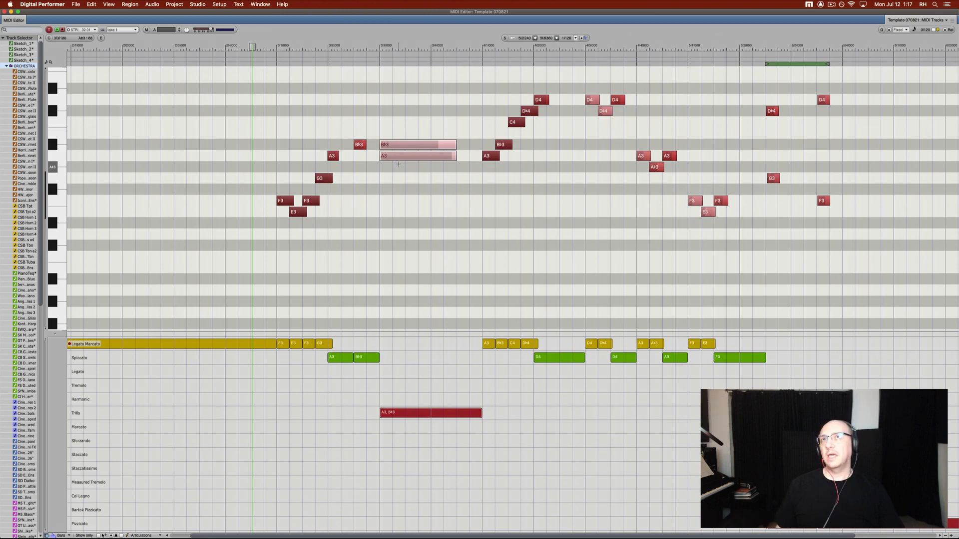
{"action": "key", "text": "super+w"}
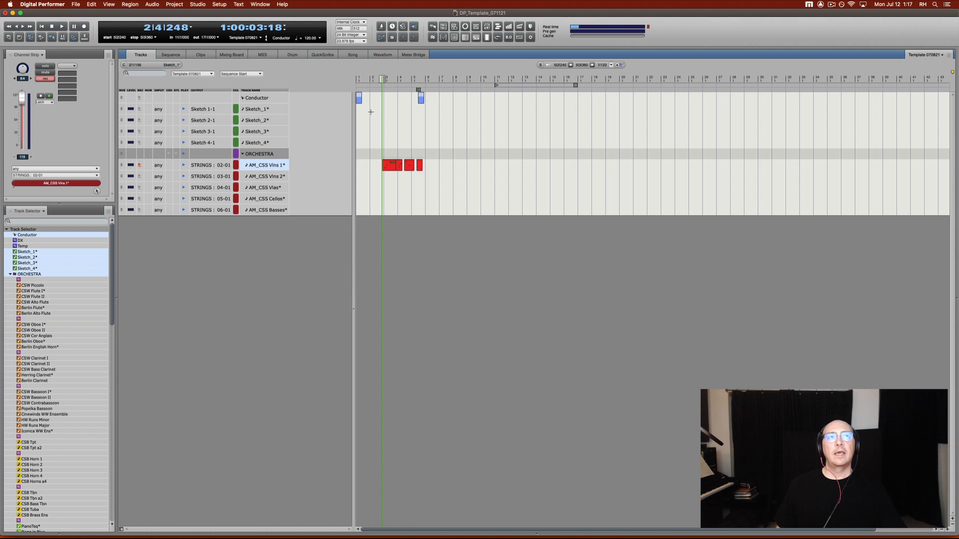
{"action": "key", "text": "ctrl+2"}
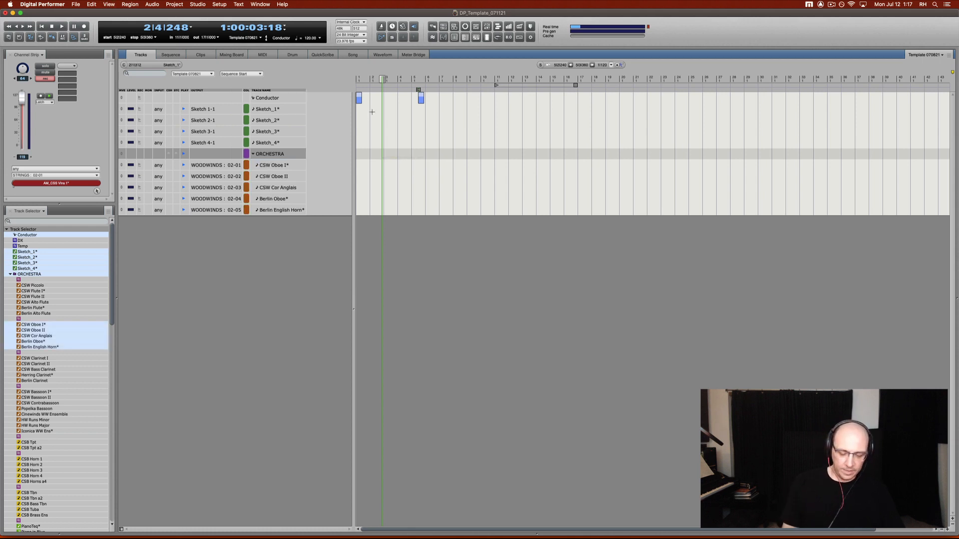
{"action": "key", "text": "ctrl+1"}
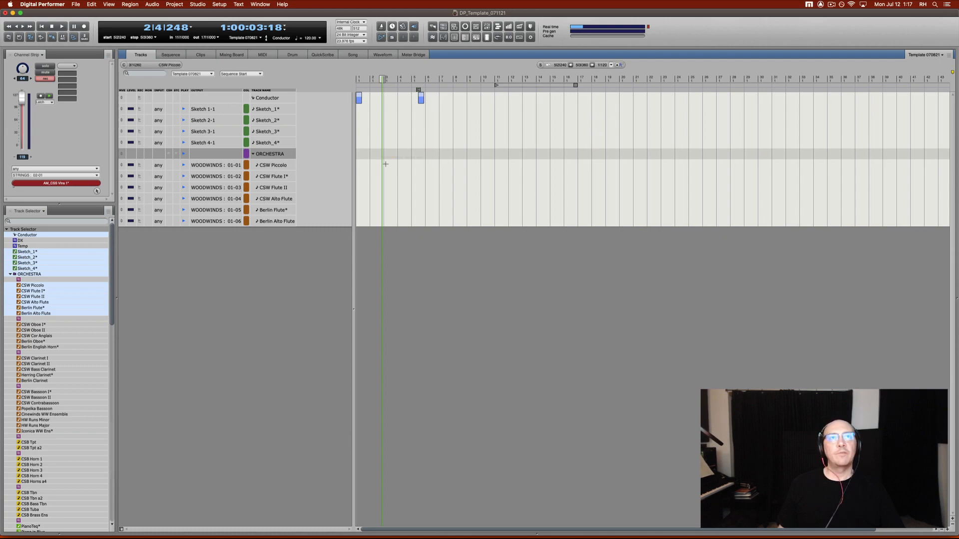
{"action": "key", "text": "ctrl+Right"}
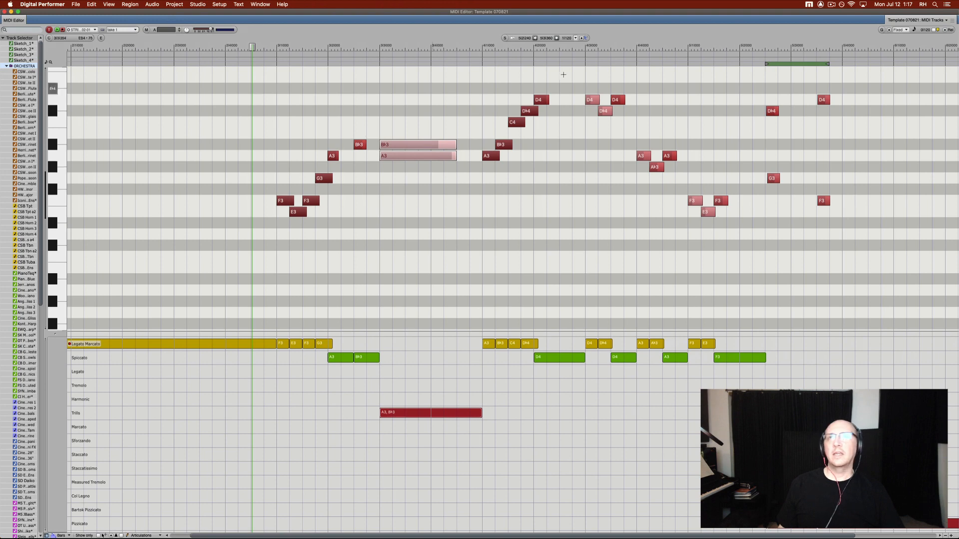